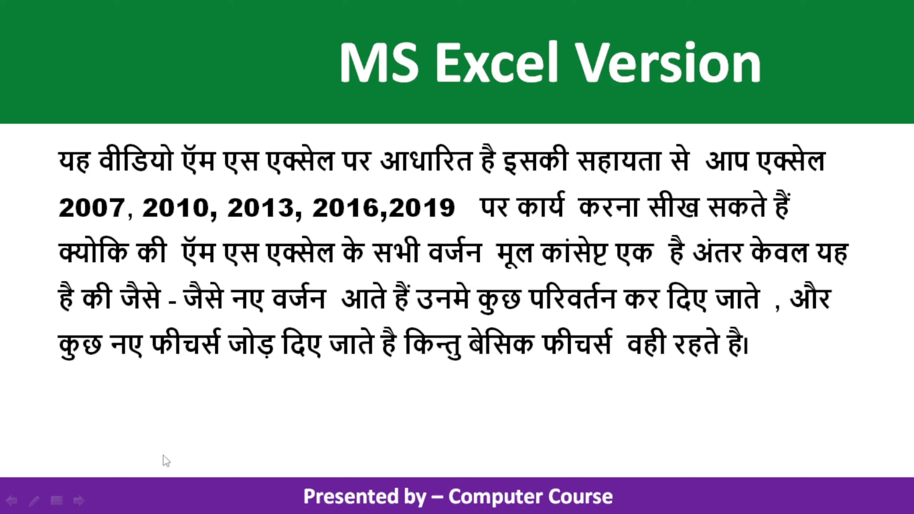
Advance the slideshow from the MS Excel Version slide to the Full Name splitting title card.
{"action": "left_click", "coordinate": [549, 475]}
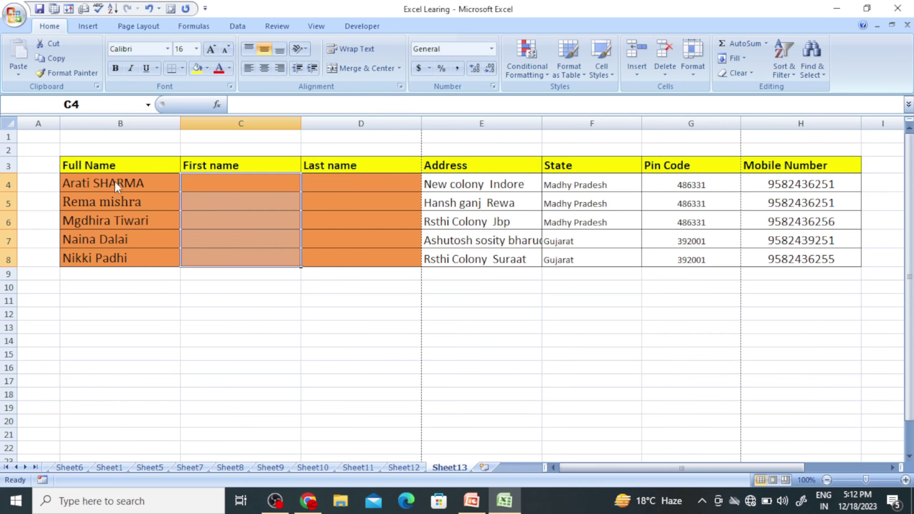
Survey the Full Name column and the empty First name and Last name columns.
{"action": "left_click_drag", "start_coordinate": [119, 189], "coordinate": [102, 255]}
{"action": "left_click", "coordinate": [292, 189]}
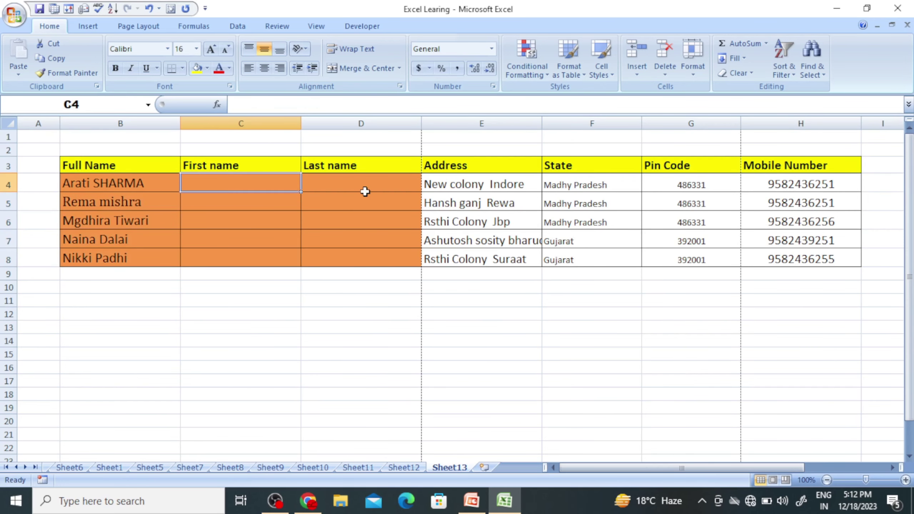
{"action": "left_click_drag", "start_coordinate": [365, 192], "coordinate": [357, 243]}
{"action": "left_click", "coordinate": [251, 239]}
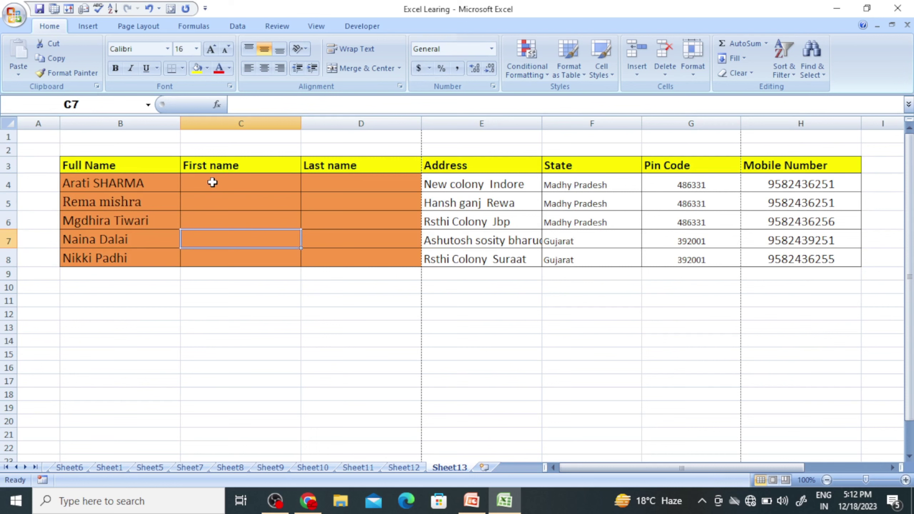
{"action": "left_click", "coordinate": [212, 183]}
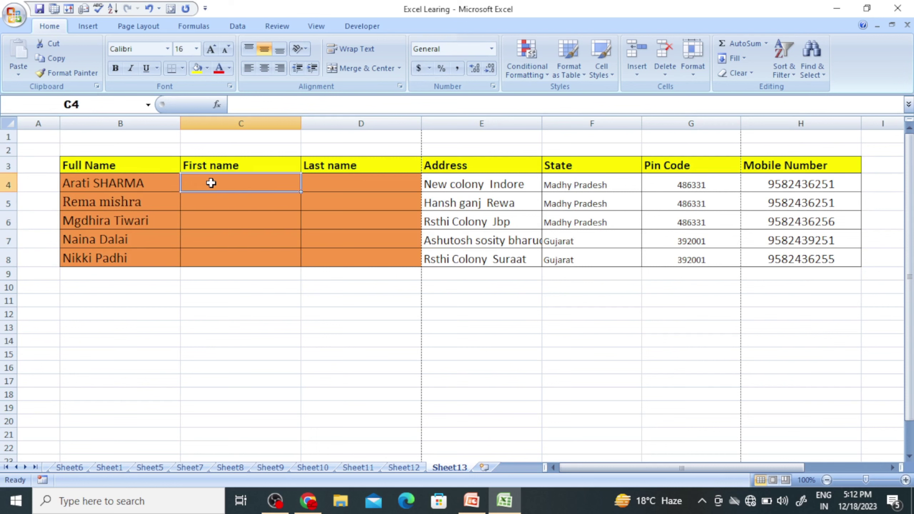
Enter =LEFT(B4,5) in C4 so it shows Arati.
{"action": "type", "text": "="}
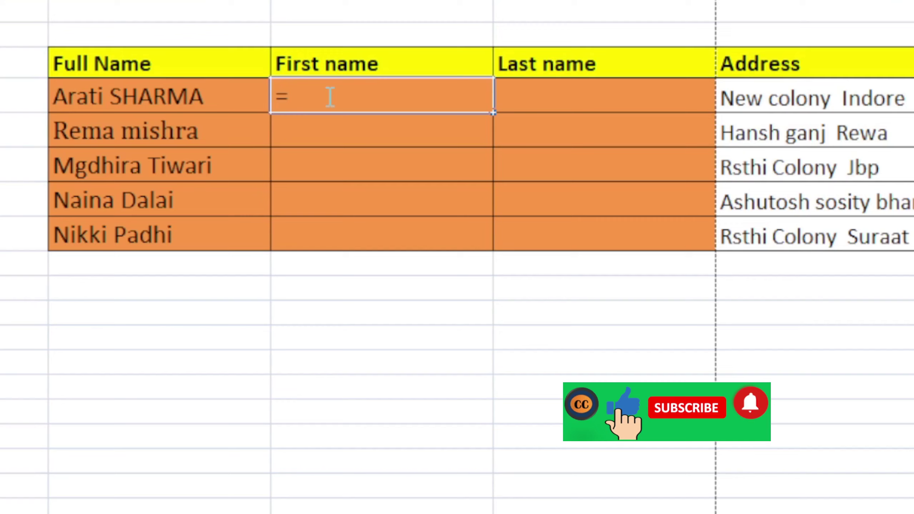
{"action": "type", "text": "left"}
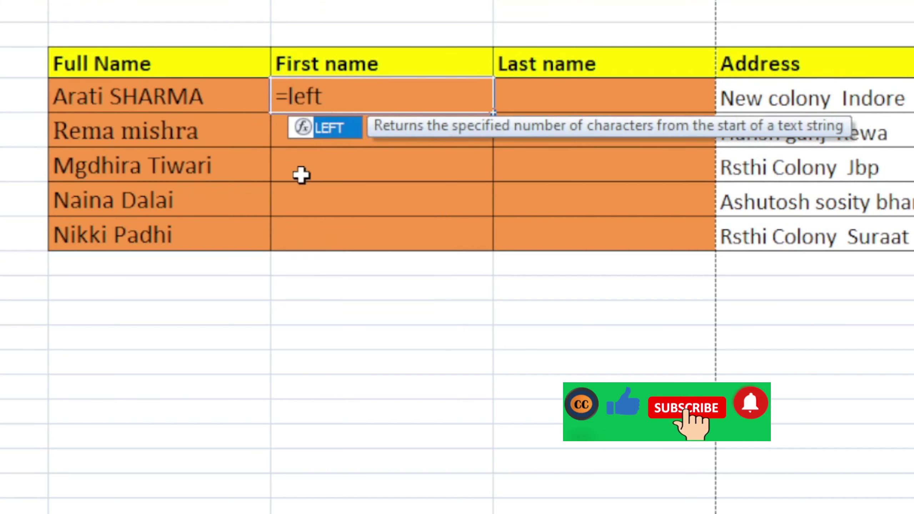
{"action": "double_click", "coordinate": [329, 133]}
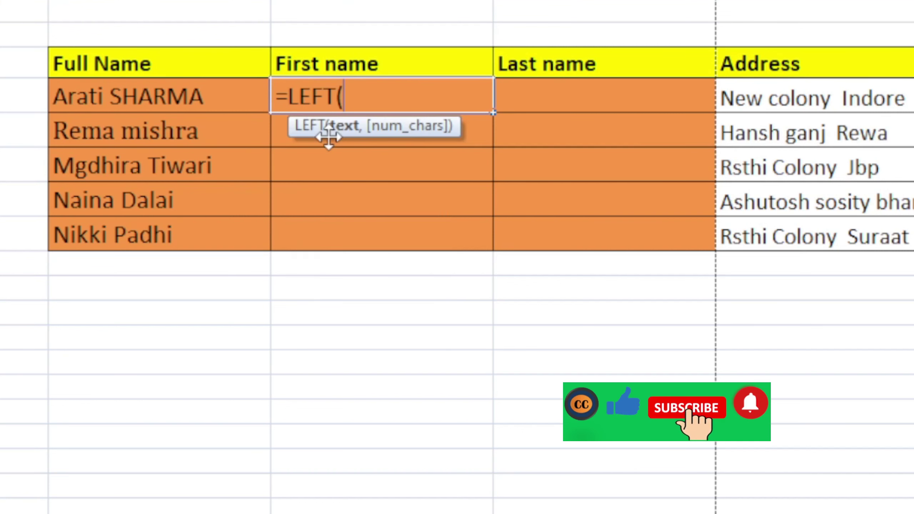
{"action": "left_click", "coordinate": [184, 96]}
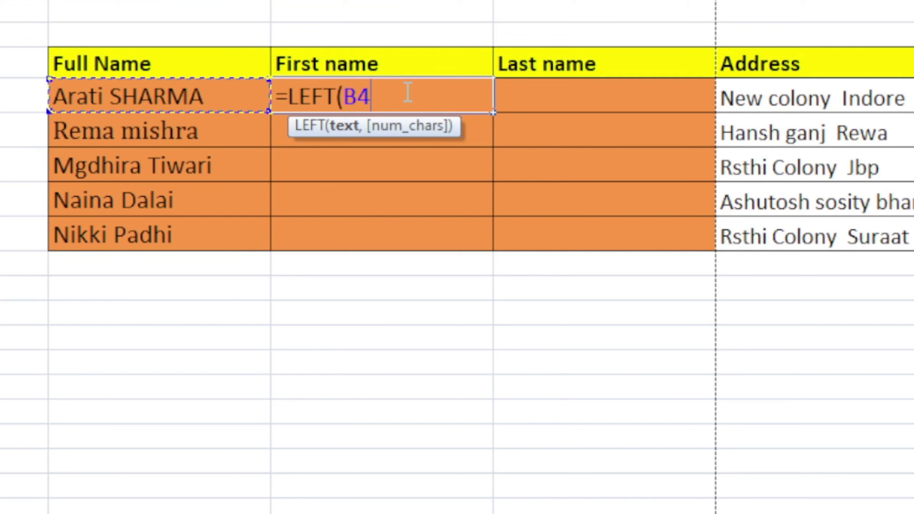
{"action": "type", "text": ","}
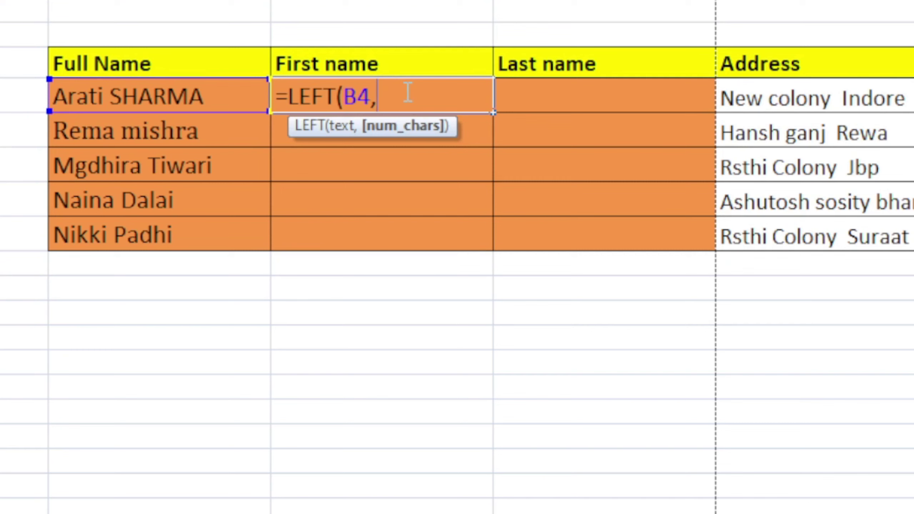
{"action": "type", "text": "5"}
{"action": "type", "text": "0"}
{"action": "key", "text": "BackSpace"}
{"action": "type", "text": ")"}
{"action": "key", "text": "Return"}
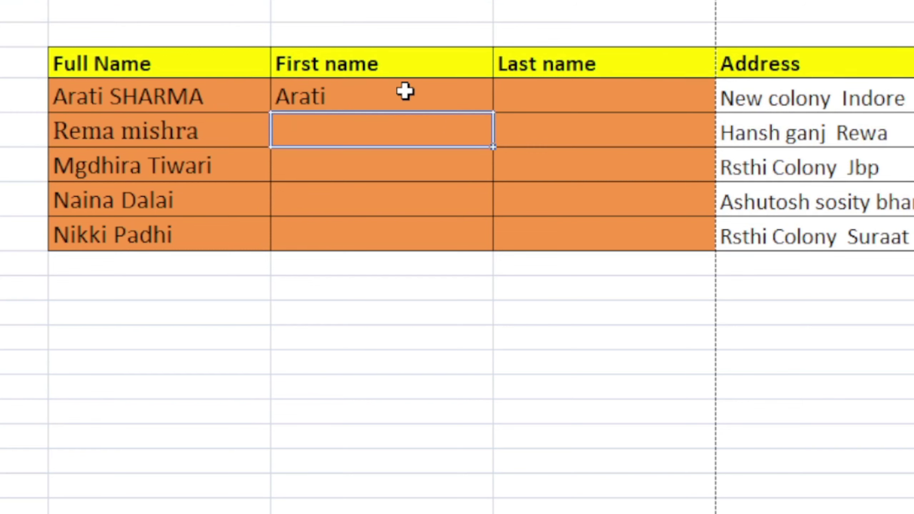
Copy C4's =LEFT(B4,5) formula down through C8.
{"action": "left_click", "coordinate": [424, 191]}
{"action": "left_click", "coordinate": [378, 101]}
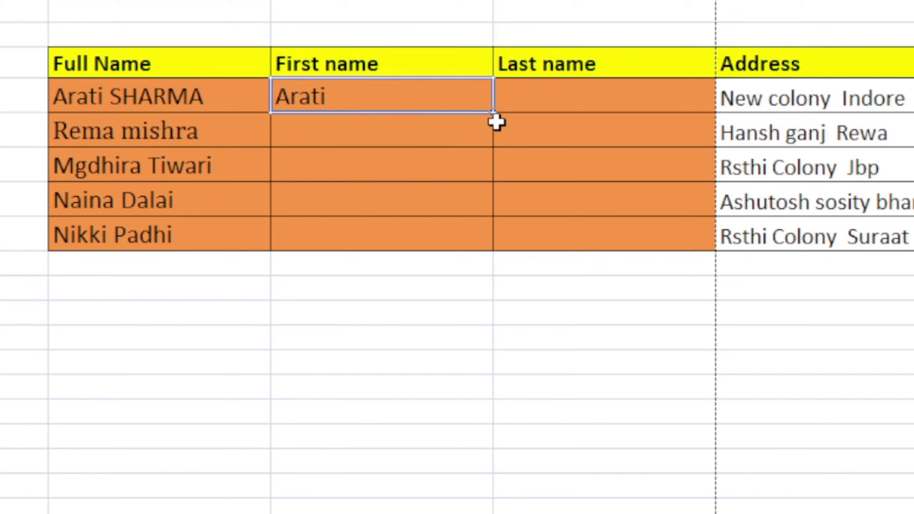
{"action": "left_click_drag", "start_coordinate": [492, 113], "coordinate": [488, 253]}
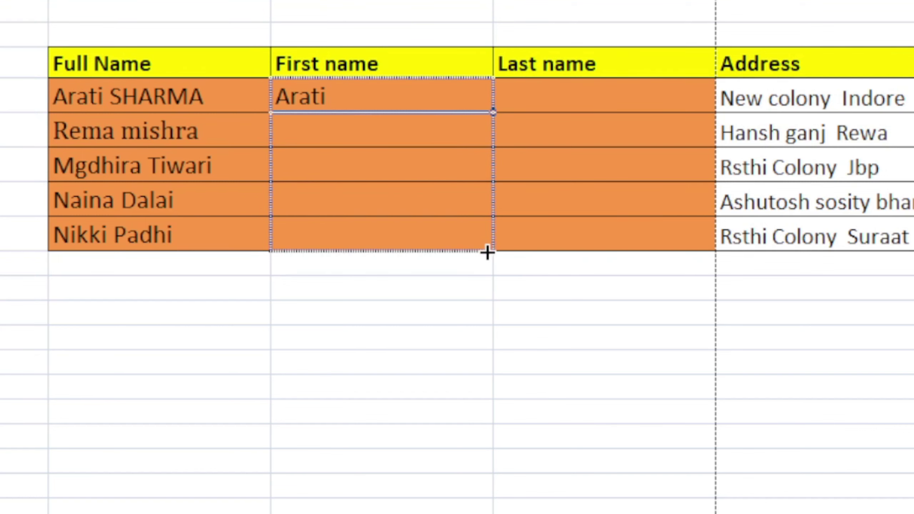
Compare the first-name results with the full names, spotting Mgdhi cut short from Mgdhira.
{"action": "left_click", "coordinate": [286, 166]}
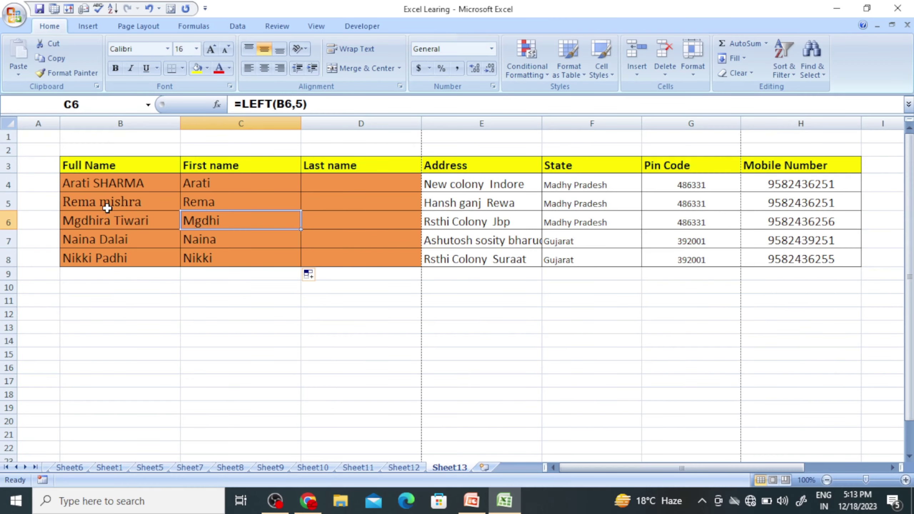
{"action": "left_click", "coordinate": [149, 253]}
{"action": "left_click", "coordinate": [214, 262]}
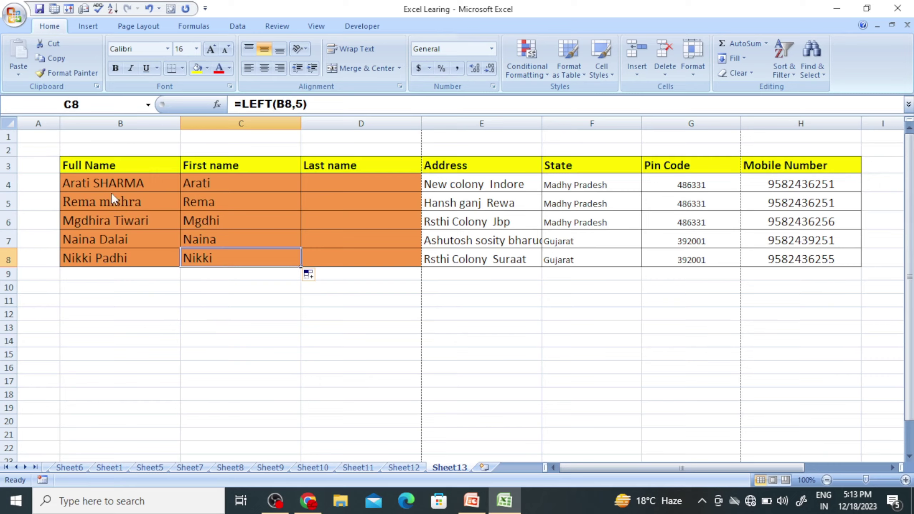
{"action": "left_click", "coordinate": [121, 181]}
{"action": "left_click", "coordinate": [132, 202]}
{"action": "left_click", "coordinate": [338, 213]}
Step through all five first-name results, ending back on C4.
{"action": "left_click_drag", "start_coordinate": [300, 140], "coordinate": [287, 279]}
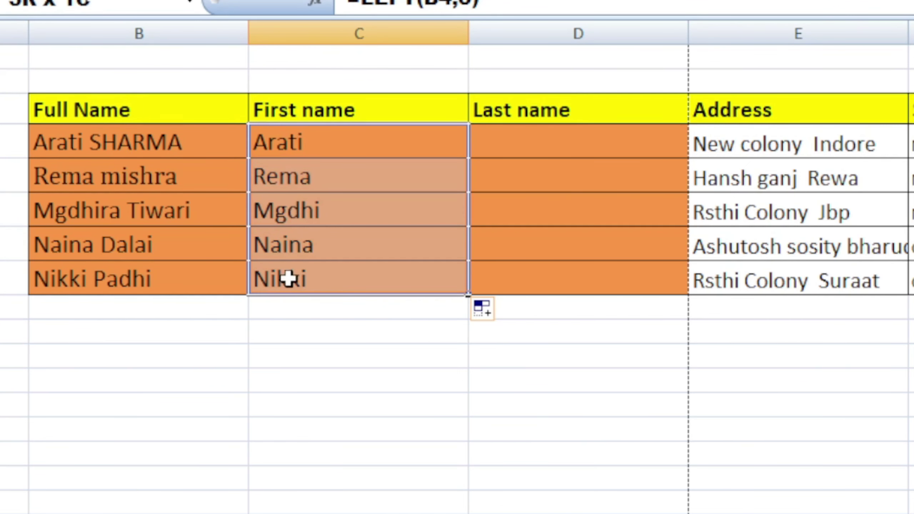
{"action": "left_click", "coordinate": [291, 212]}
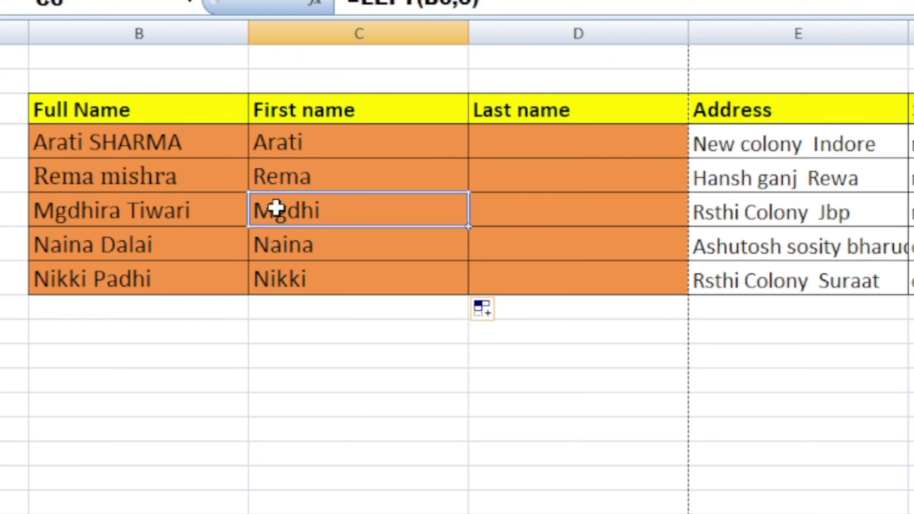
{"action": "left_click", "coordinate": [307, 288]}
{"action": "left_click", "coordinate": [336, 147]}
{"action": "left_click", "coordinate": [329, 180]}
{"action": "left_click", "coordinate": [320, 239]}
{"action": "left_click", "coordinate": [321, 299]}
{"action": "left_click", "coordinate": [331, 147]}
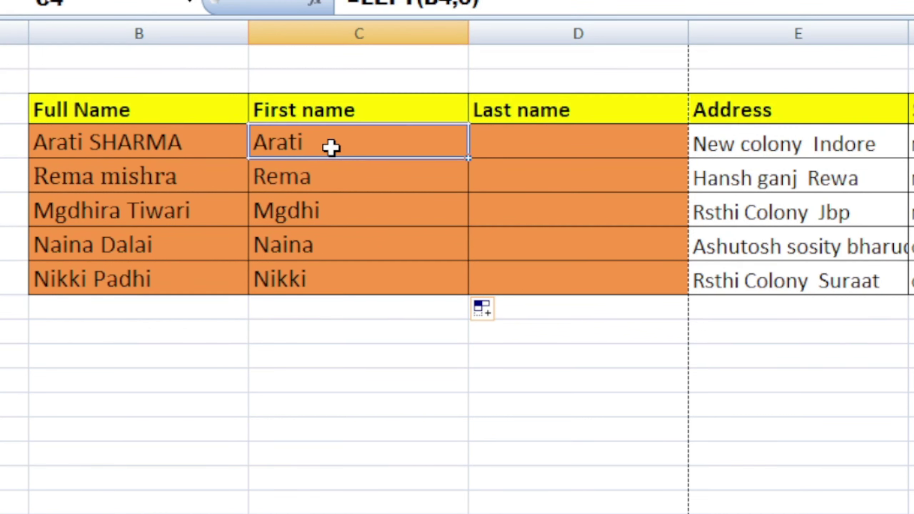
Replace C4's fixed-length formula with =LEFT(B4,FIND(" ",B4)) to cut at the space.
{"action": "key", "text": "Delete"}
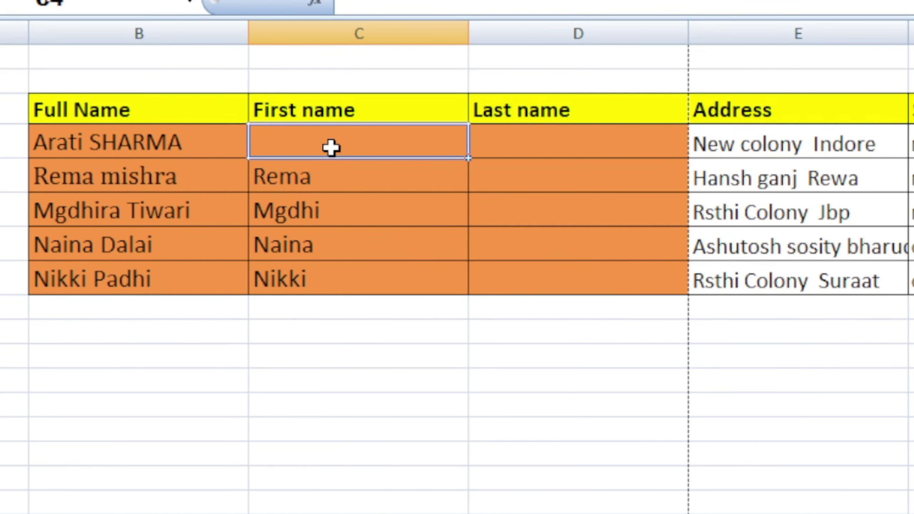
{"action": "type", "text": "=le"}
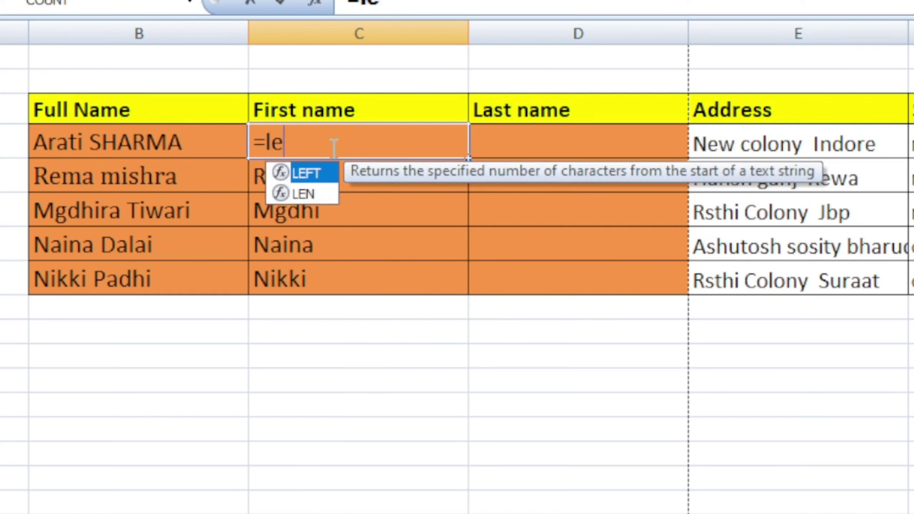
{"action": "type", "text": "ft"}
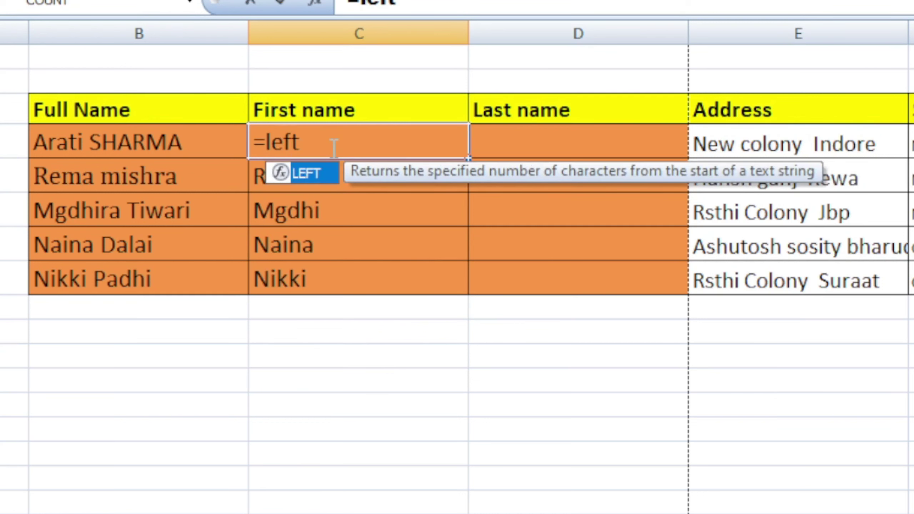
{"action": "double_click", "coordinate": [307, 173]}
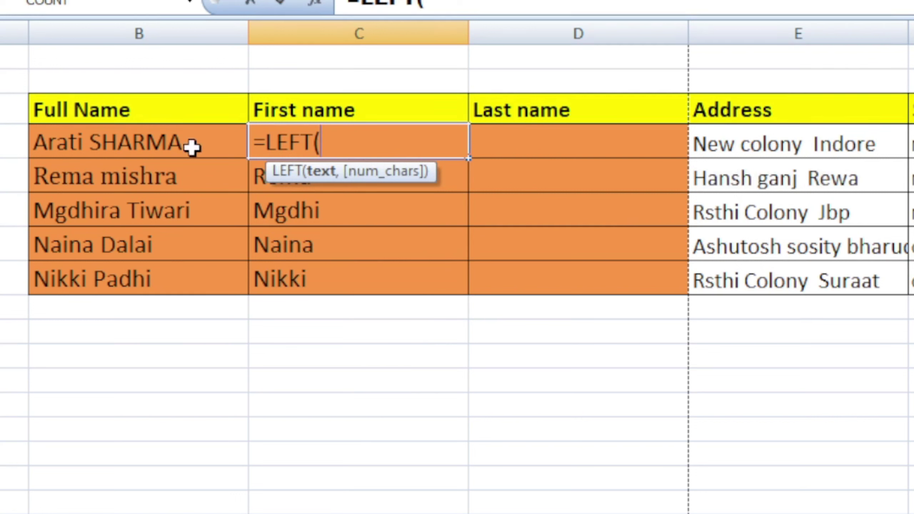
{"action": "left_click", "coordinate": [130, 144]}
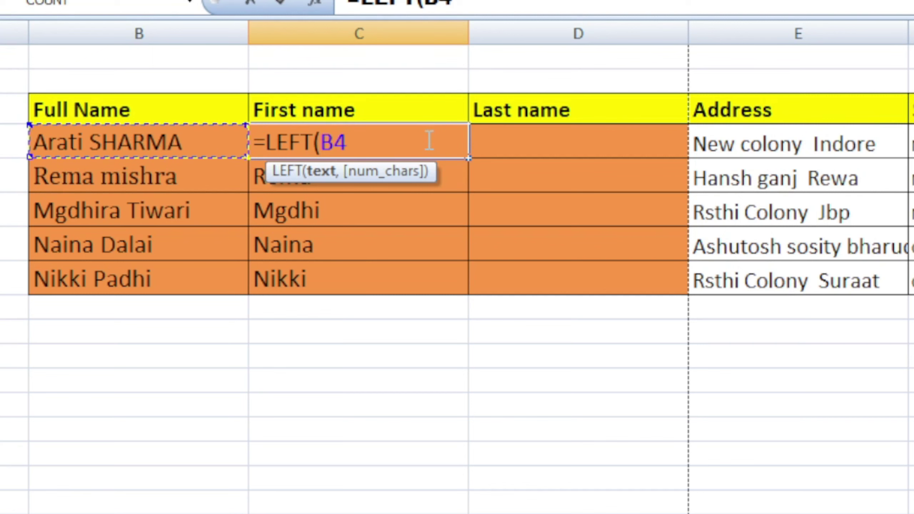
{"action": "type", "text": ","}
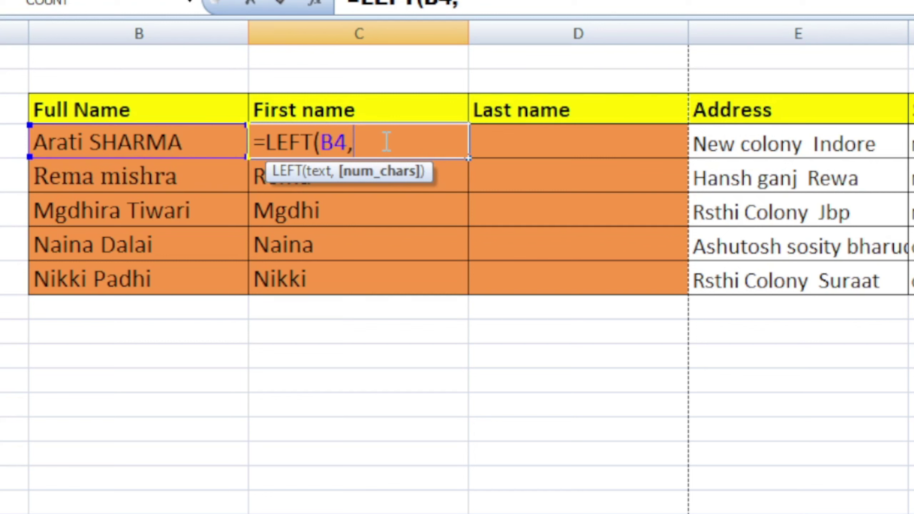
{"action": "type", "text": "fi"}
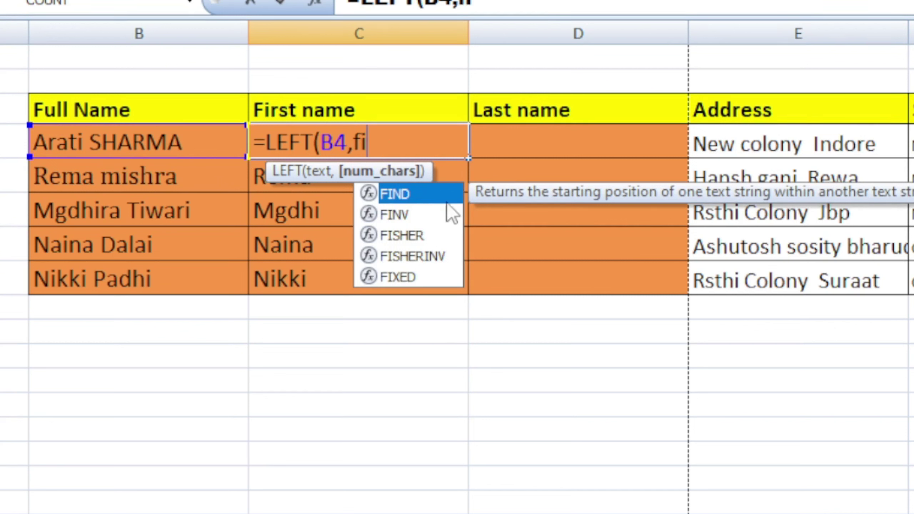
{"action": "double_click", "coordinate": [408, 195]}
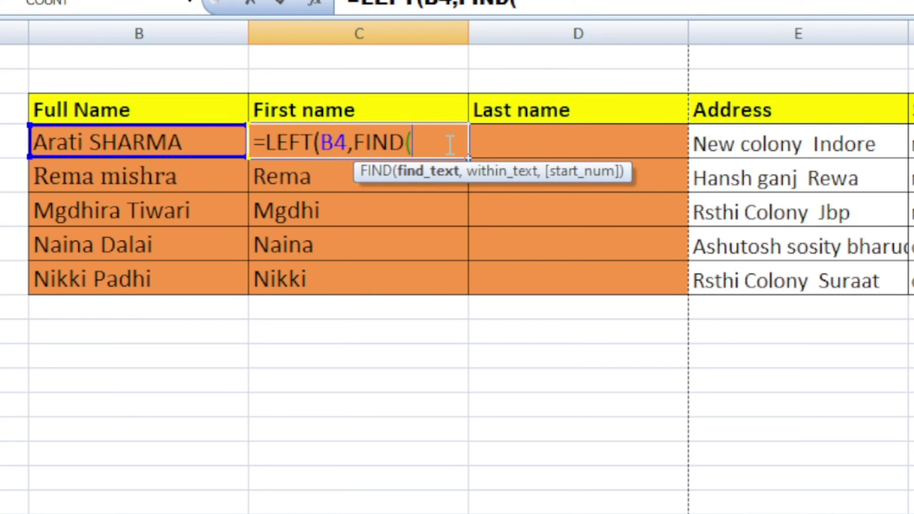
{"action": "type", "text": "\""}
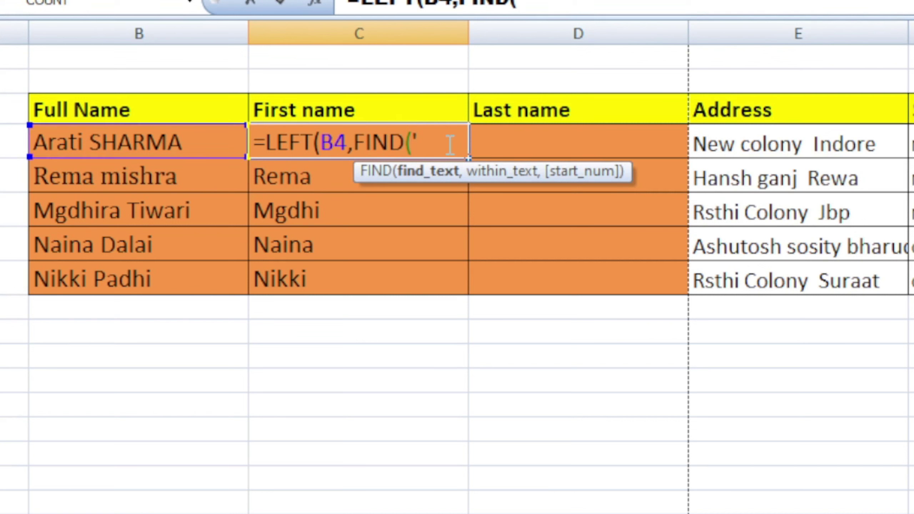
{"action": "type", "text": "\""}
{"action": "type", "text": " \""}
{"action": "type", "text": ","}
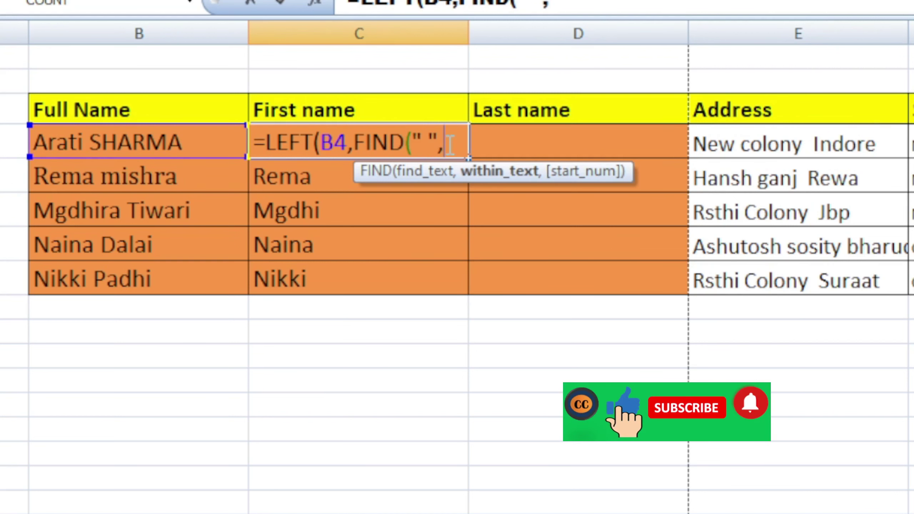
{"action": "left_click", "coordinate": [163, 141]}
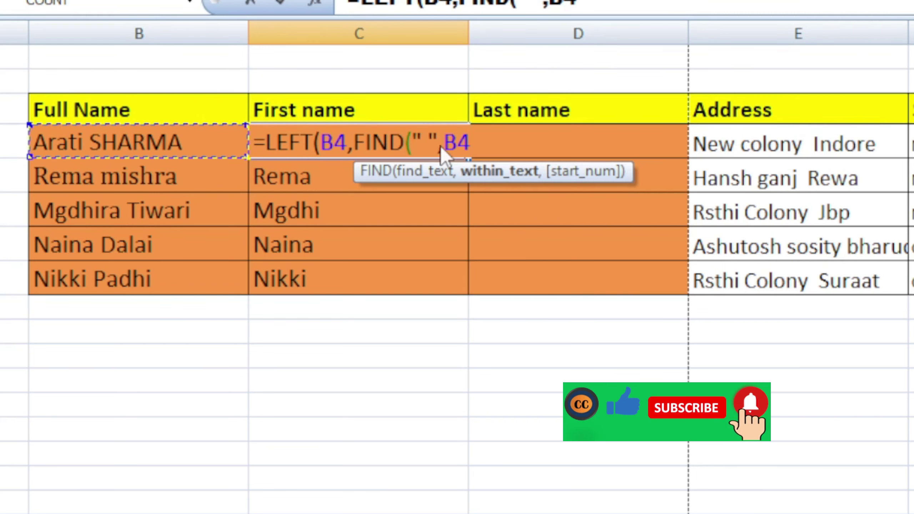
{"action": "type", "text": "))"}
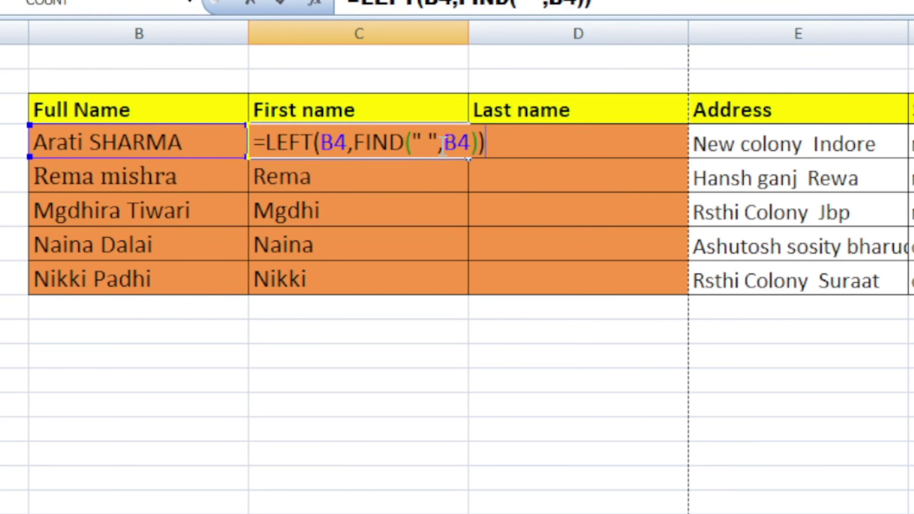
Confirm the LEFT/FIND formula in C4, clear C5:C8, and copy it down to C8.
{"action": "key", "text": "Return"}
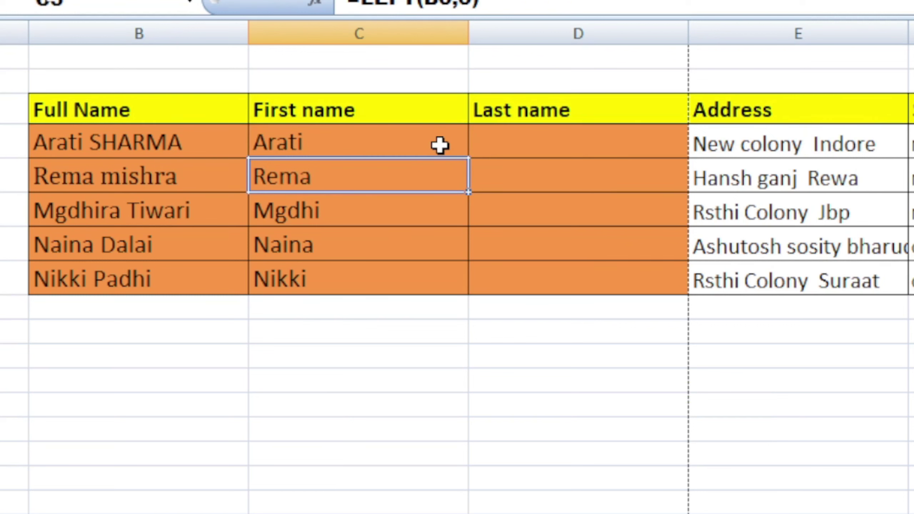
{"action": "left_click_drag", "start_coordinate": [355, 182], "coordinate": [351, 271]}
{"action": "key", "text": "Delete"}
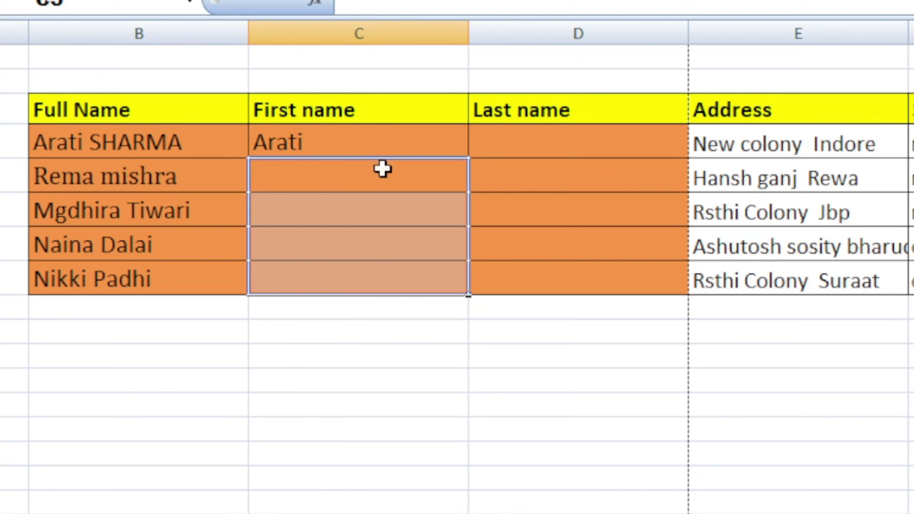
{"action": "left_click", "coordinate": [376, 132]}
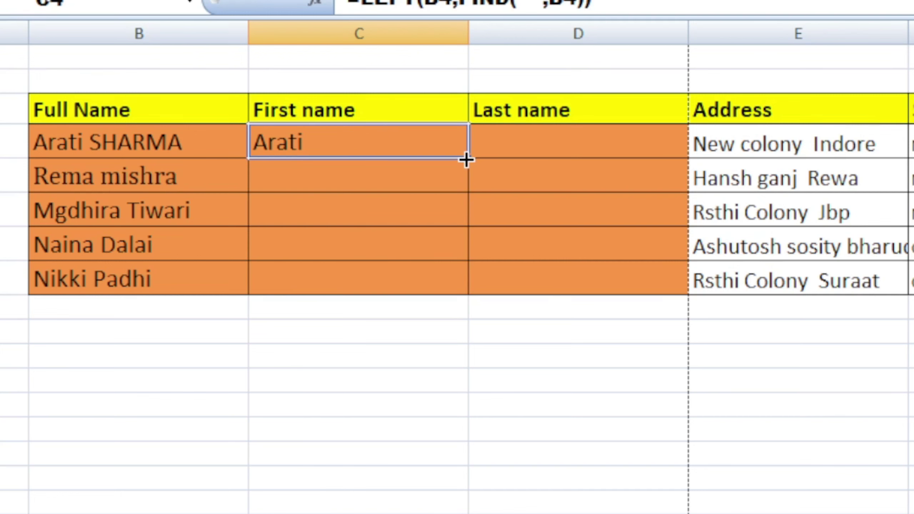
{"action": "left_click_drag", "start_coordinate": [466, 179], "coordinate": [455, 293]}
Inspect the copied first-name formulas for Mgdhira and Nikki, then mark FIND in C4's formula.
{"action": "left_click", "coordinate": [349, 209]}
{"action": "left_click", "coordinate": [151, 209]}
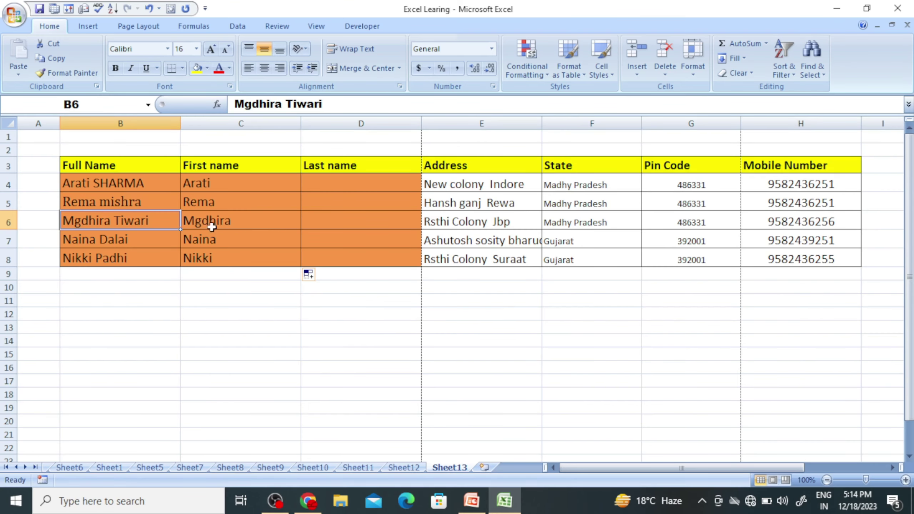
{"action": "left_click", "coordinate": [228, 221]}
{"action": "left_click", "coordinate": [241, 257]}
{"action": "left_click", "coordinate": [237, 191]}
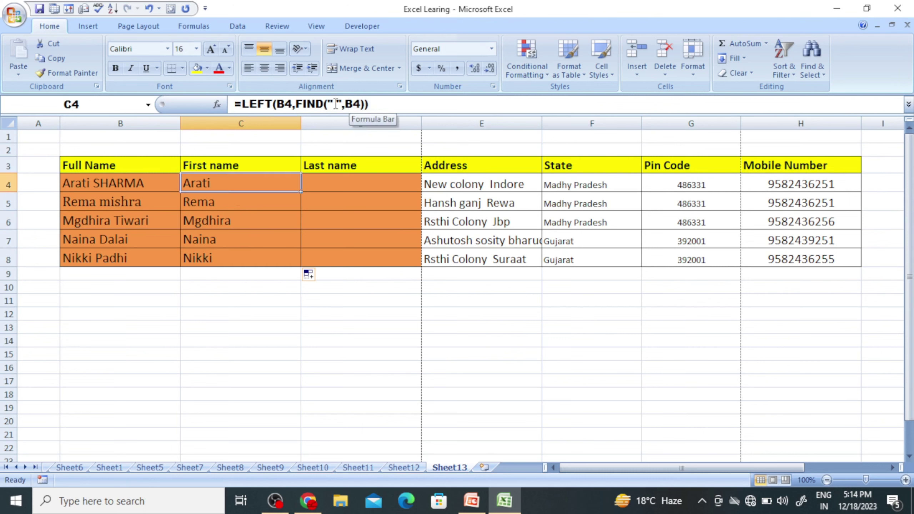
{"action": "left_click", "coordinate": [296, 104]}
{"action": "left_click_drag", "start_coordinate": [295, 104], "coordinate": [329, 104]}
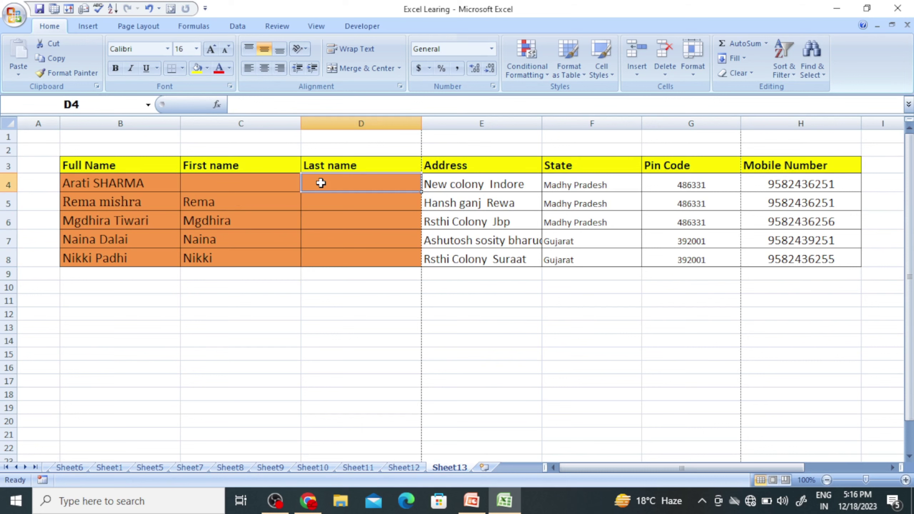
Start the last-name formula in D4 as =RIGHT(B4,LEN(B4).
{"action": "type", "text": "="}
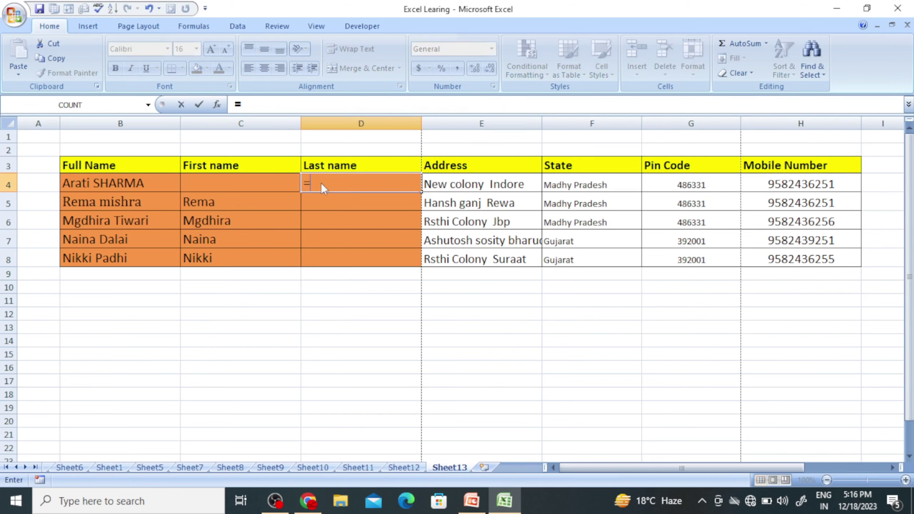
{"action": "type", "text": "right"}
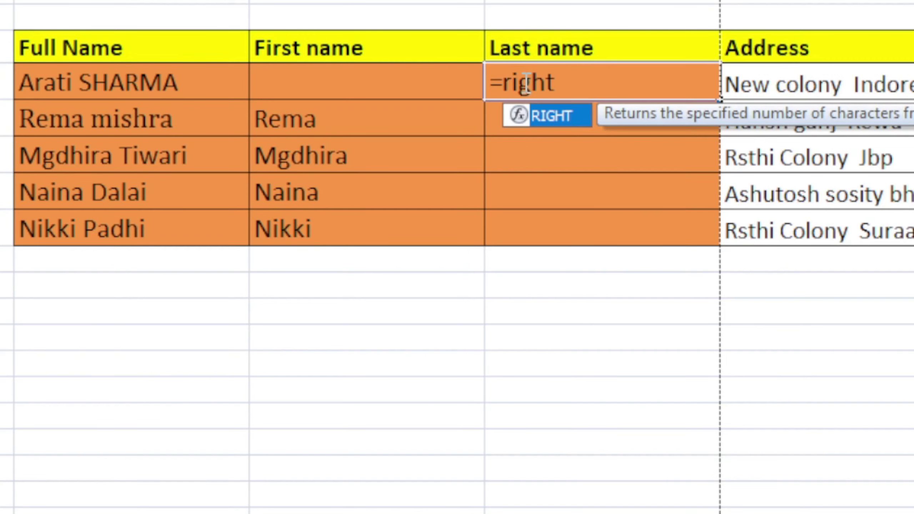
{"action": "double_click", "coordinate": [540, 117]}
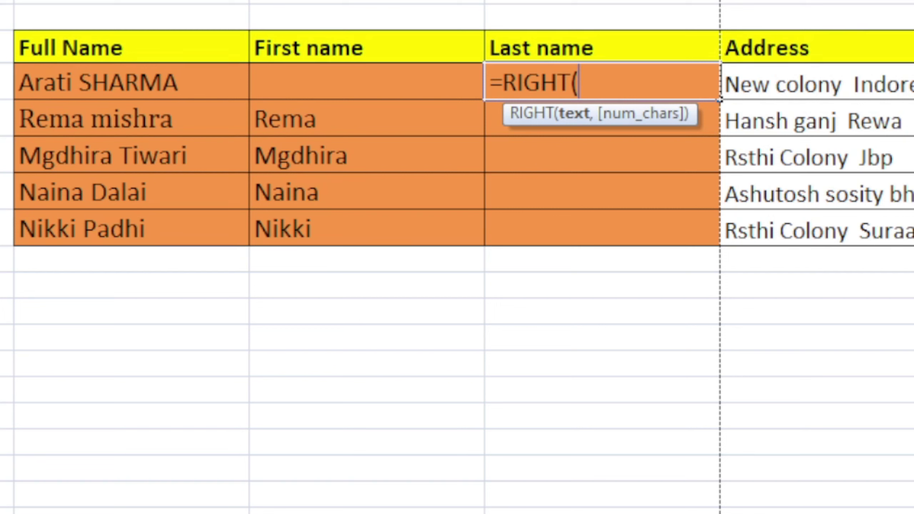
{"action": "left_click", "coordinate": [159, 78]}
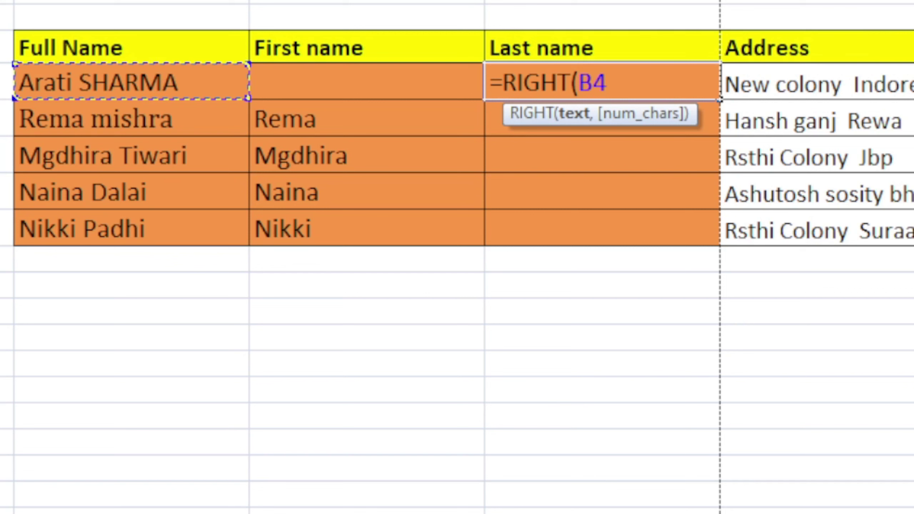
{"action": "type", "text": ","}
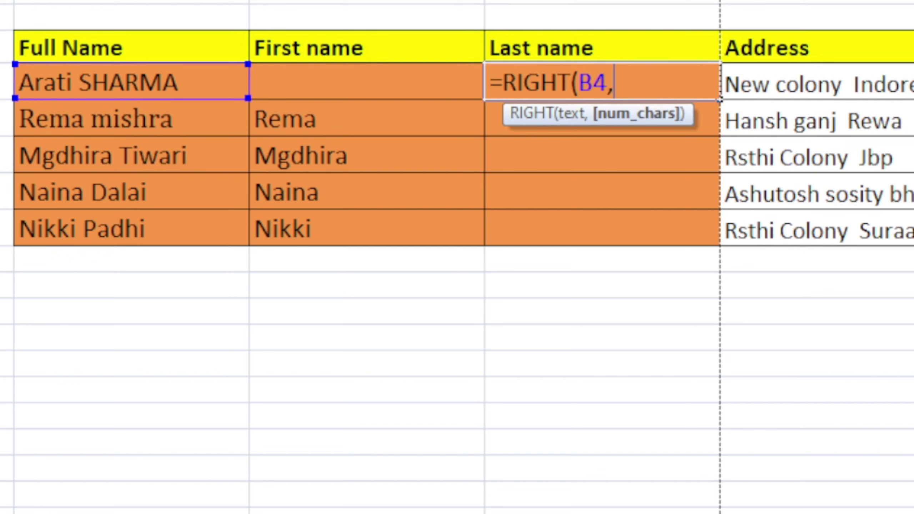
{"action": "type", "text": "len"}
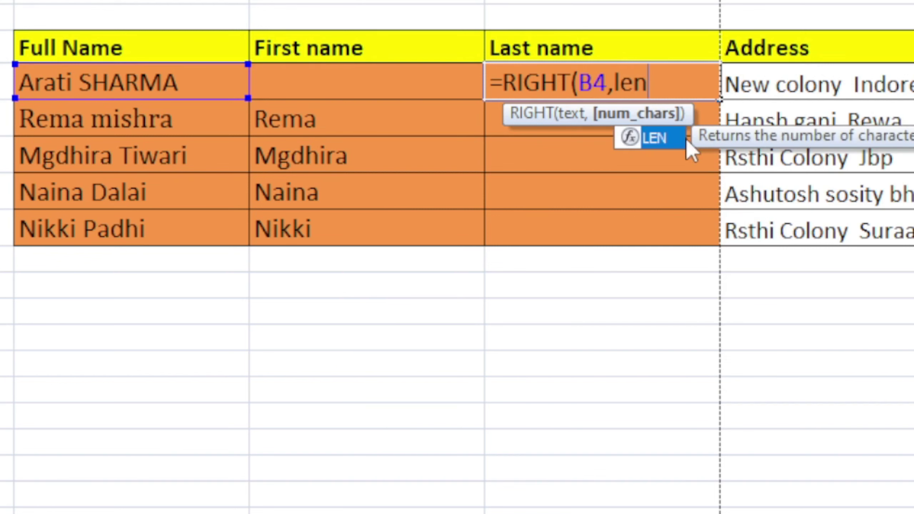
{"action": "double_click", "coordinate": [655, 139]}
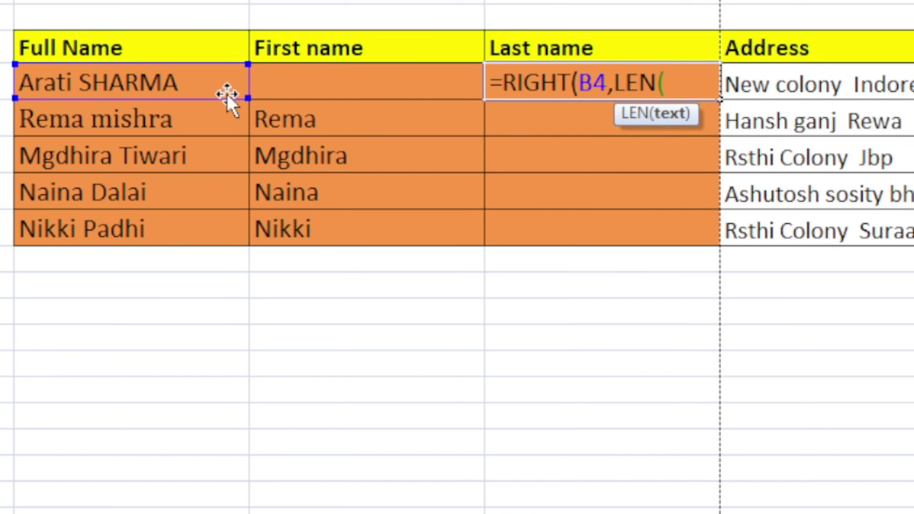
{"action": "left_click", "coordinate": [136, 83]}
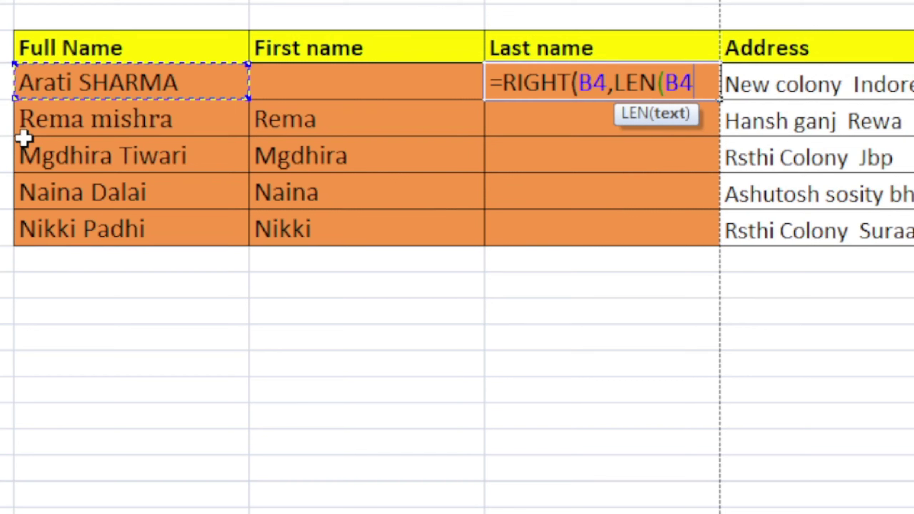
{"action": "type", "text": ")"}
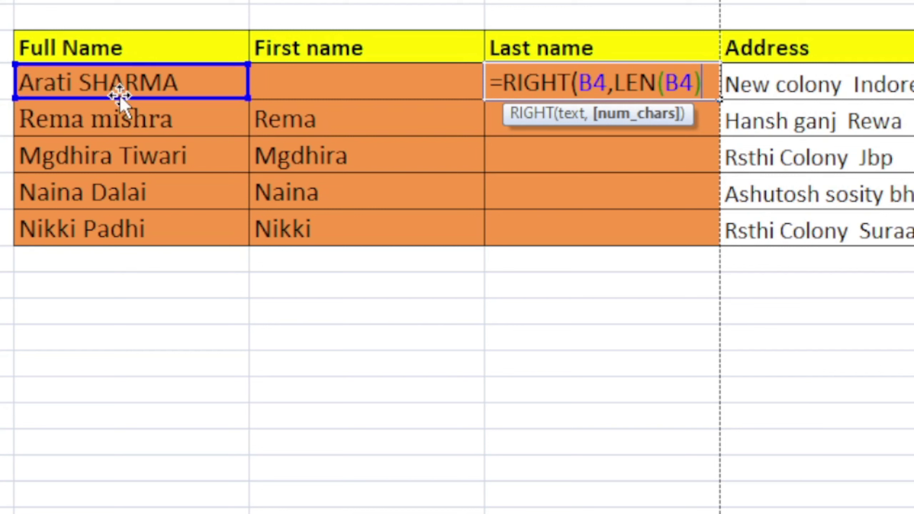
Finish D4's formula with -FIND(" ",B4)) to subtract the space position from the length.
{"action": "type", "text": "-"}
{"action": "type", "text": "f"}
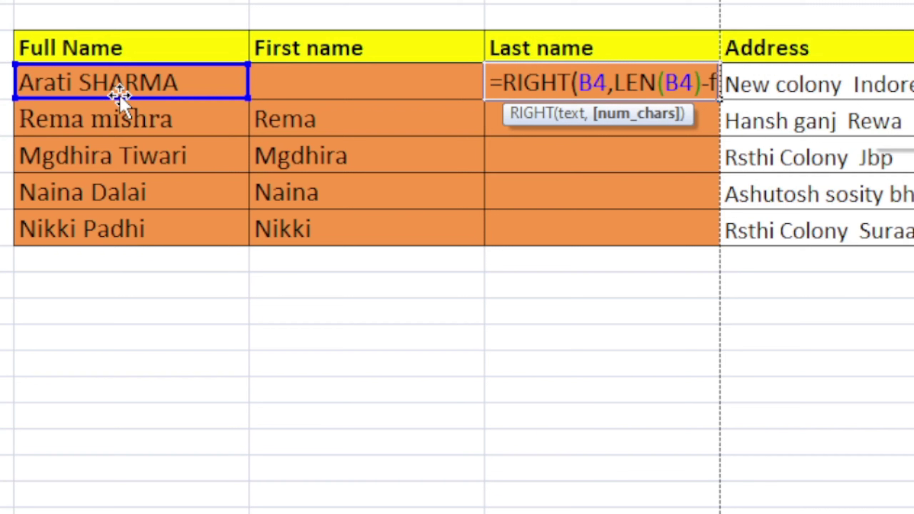
{"action": "type", "text": "i"}
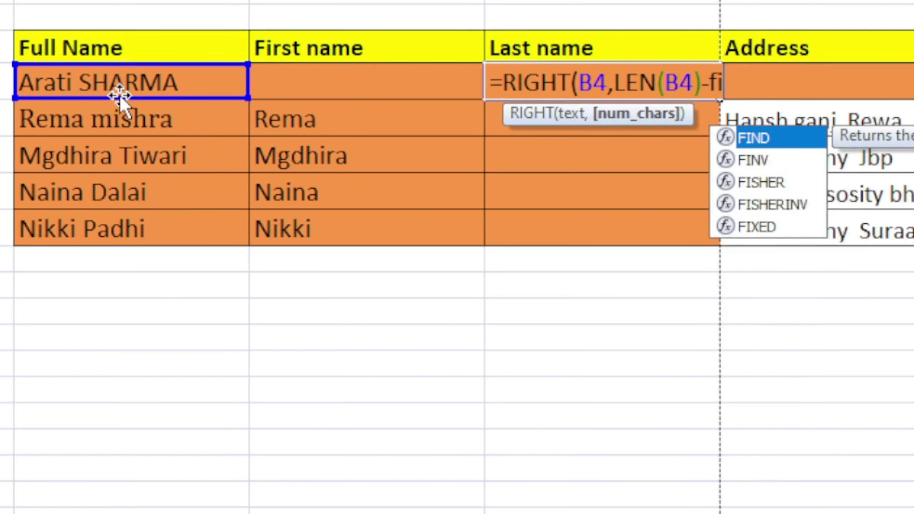
{"action": "double_click", "coordinate": [752, 140]}
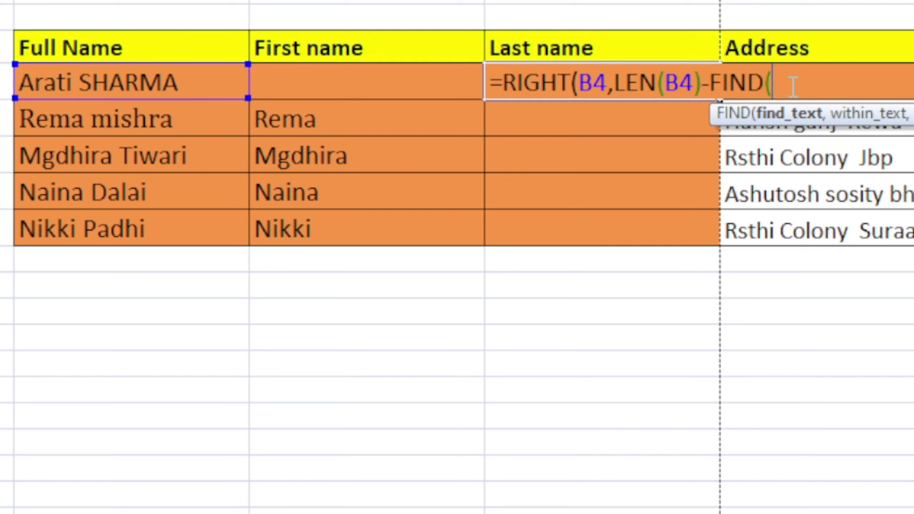
{"action": "type", "text": "\" "}
{"action": "type", "text": "\""}
{"action": "type", "text": ","}
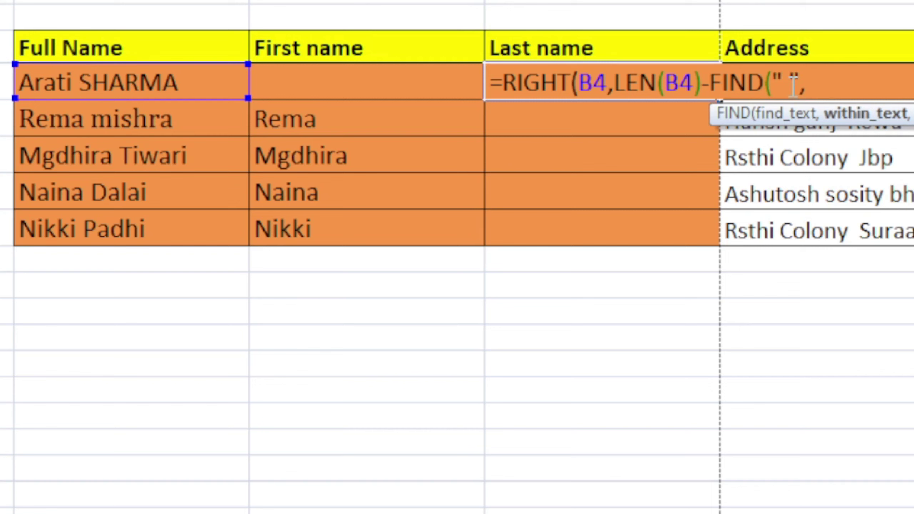
{"action": "left_click", "coordinate": [155, 83]}
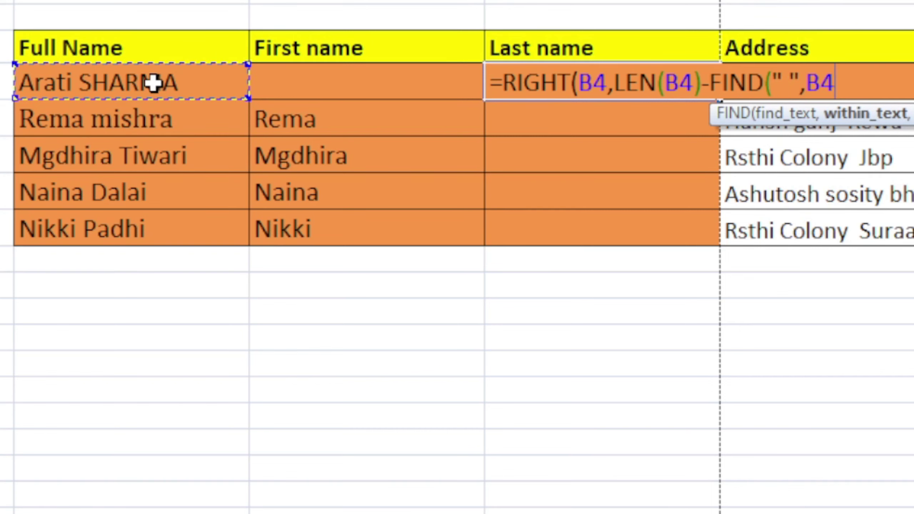
{"action": "type", "text": "))"}
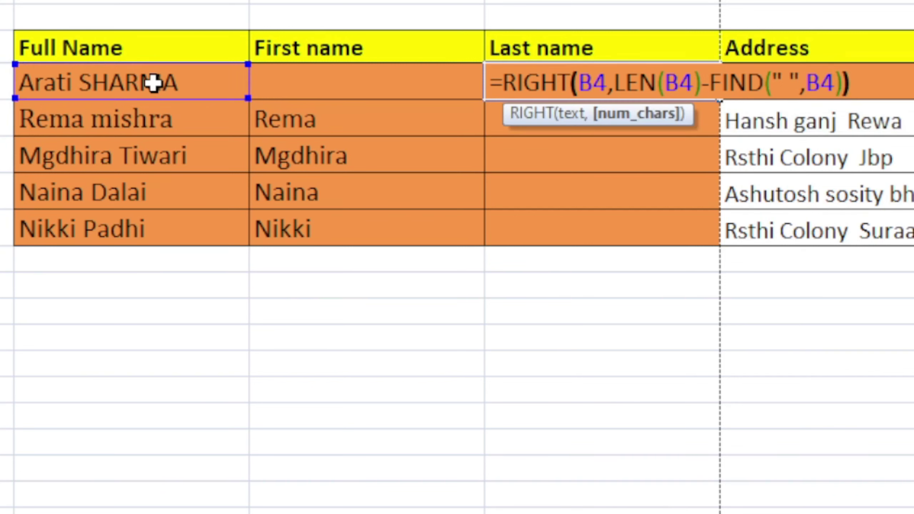
Confirm D4's formula showing SHARMA and copy it down through D8.
{"action": "key", "text": "Return"}
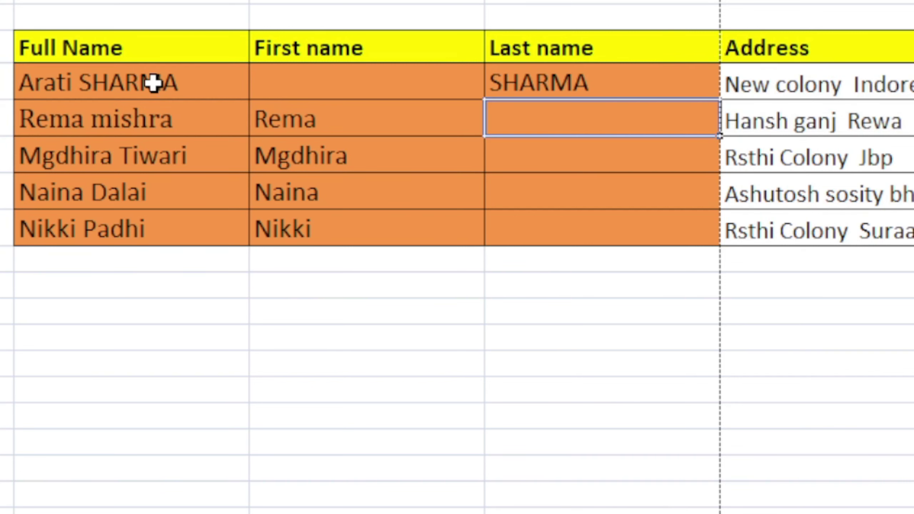
{"action": "left_click", "coordinate": [591, 195]}
{"action": "left_click", "coordinate": [540, 83]}
{"action": "left_click_drag", "start_coordinate": [719, 100], "coordinate": [715, 249]}
{"action": "key", "text": "ctrl+e"}
{"action": "left_click", "coordinate": [625, 361]}
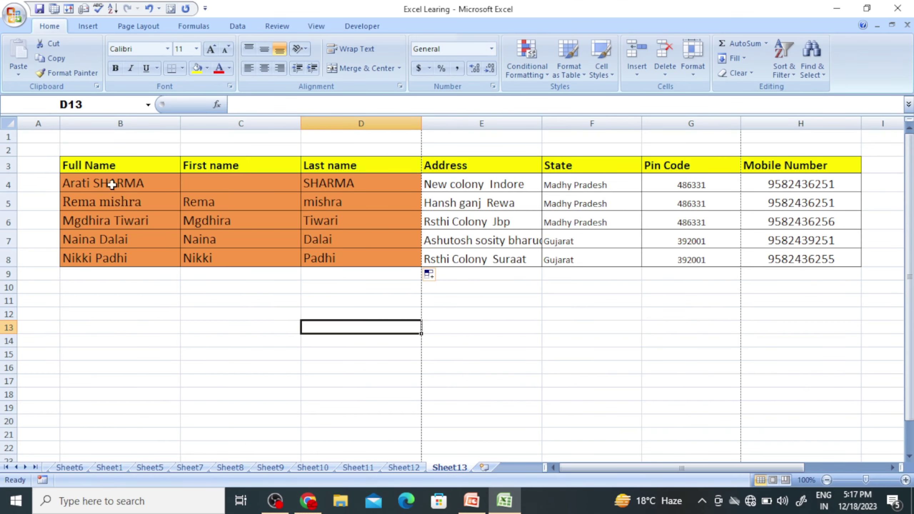
Check row 4's name cells and the last-name formulas in D4 and Nikki's row.
{"action": "left_click", "coordinate": [90, 185]}
{"action": "left_click", "coordinate": [249, 185]}
{"action": "left_click", "coordinate": [344, 184]}
{"action": "left_click", "coordinate": [365, 256]}
{"action": "left_click", "coordinate": [370, 298]}
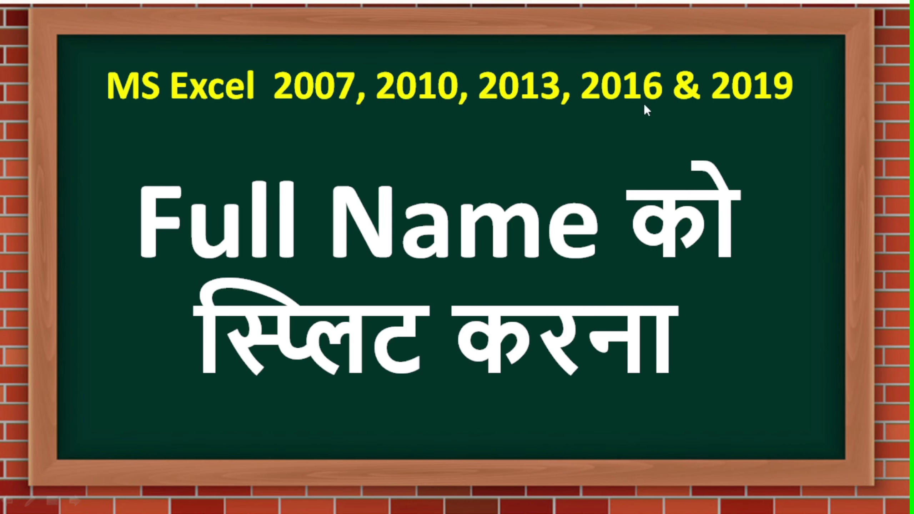